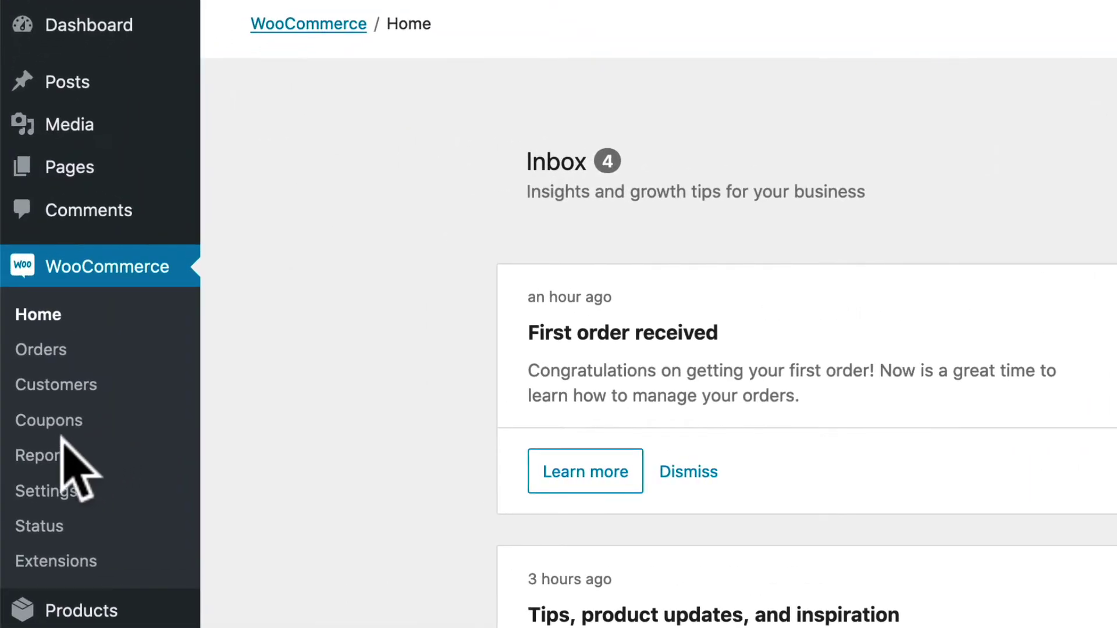
- View the WooCommerce sales-by-date orders report, then switch to the PublishPress Capabilities plugin page (version 1.9.12)
click(27, 317)
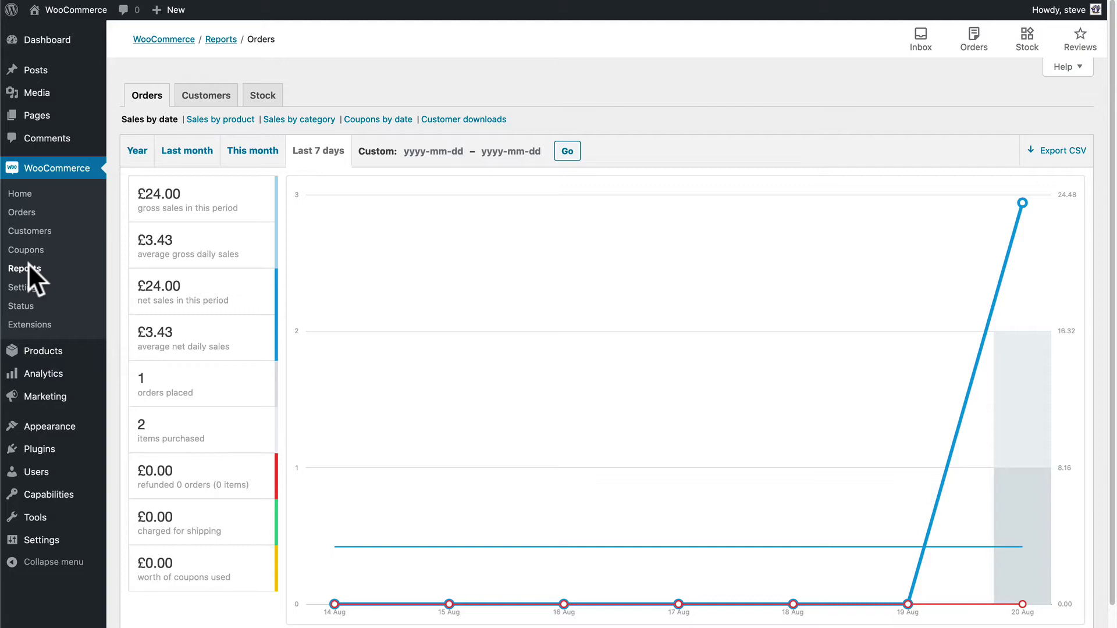
click(204, 11)
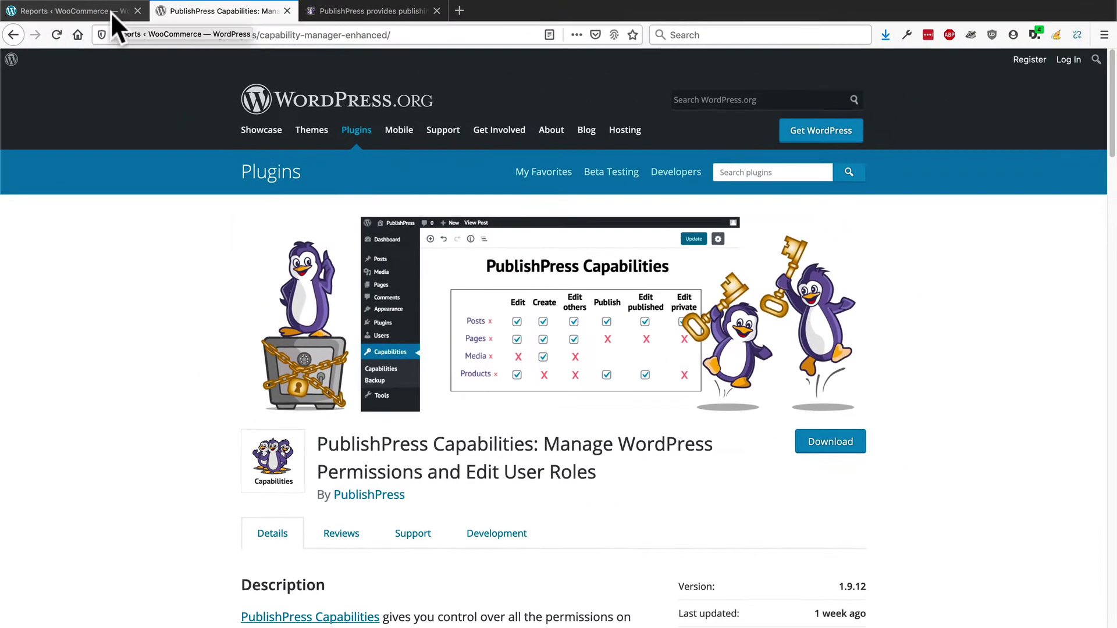
- Return to the 'Reports ‹ WooCommerce' browser tab showing the Orders report
click(112, 13)
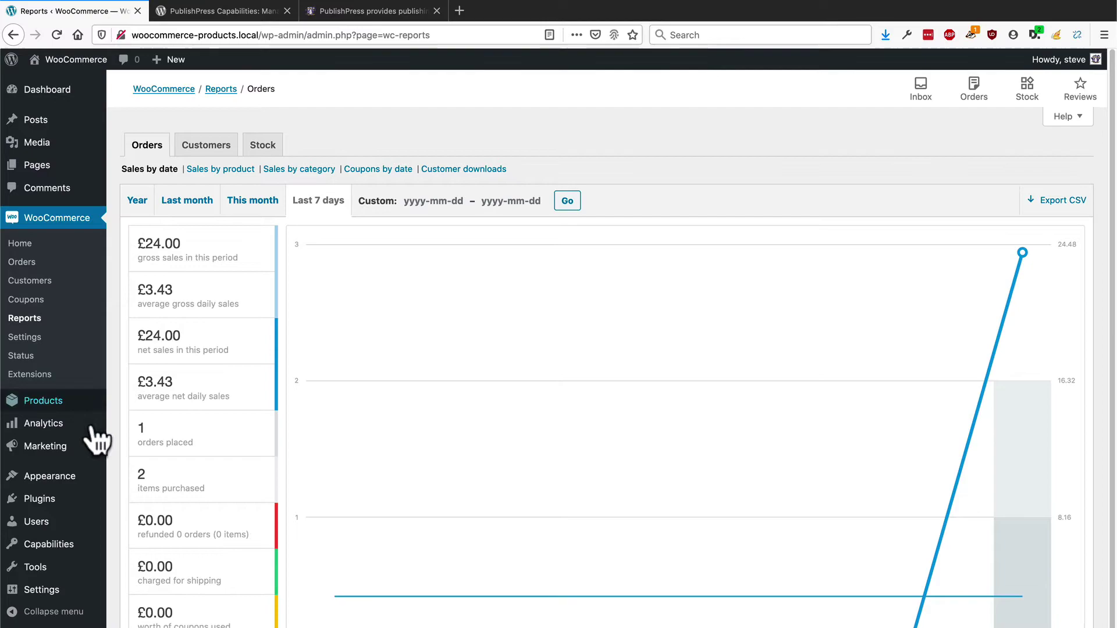
- In Capabilities, copy the Subscriber role into a new role named 'Reports Manager'
mouse_move(49, 545)
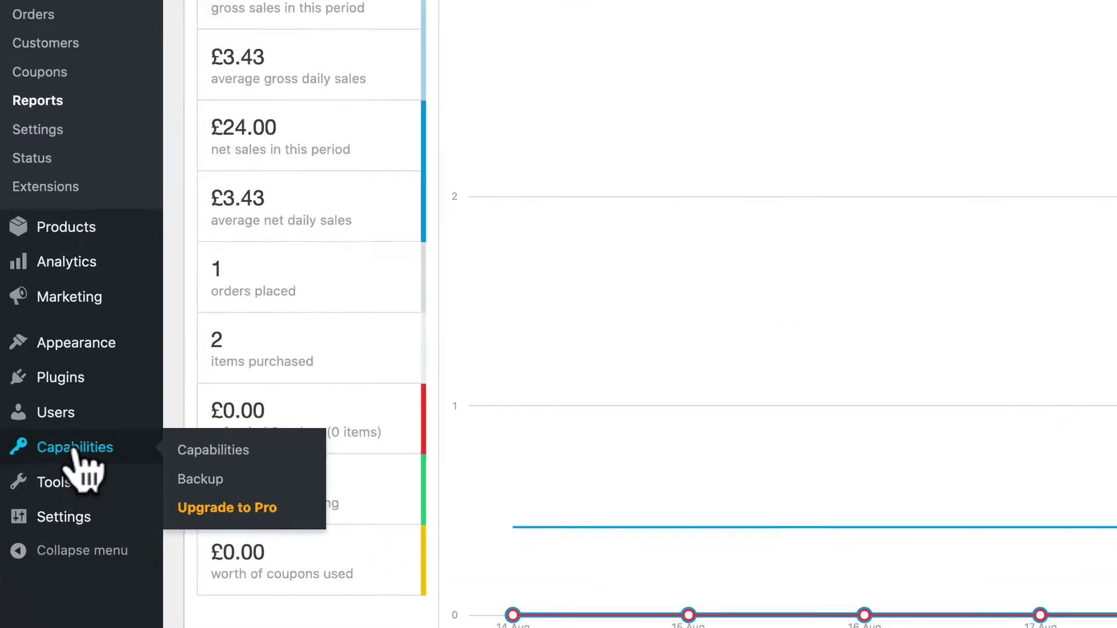
click(87, 409)
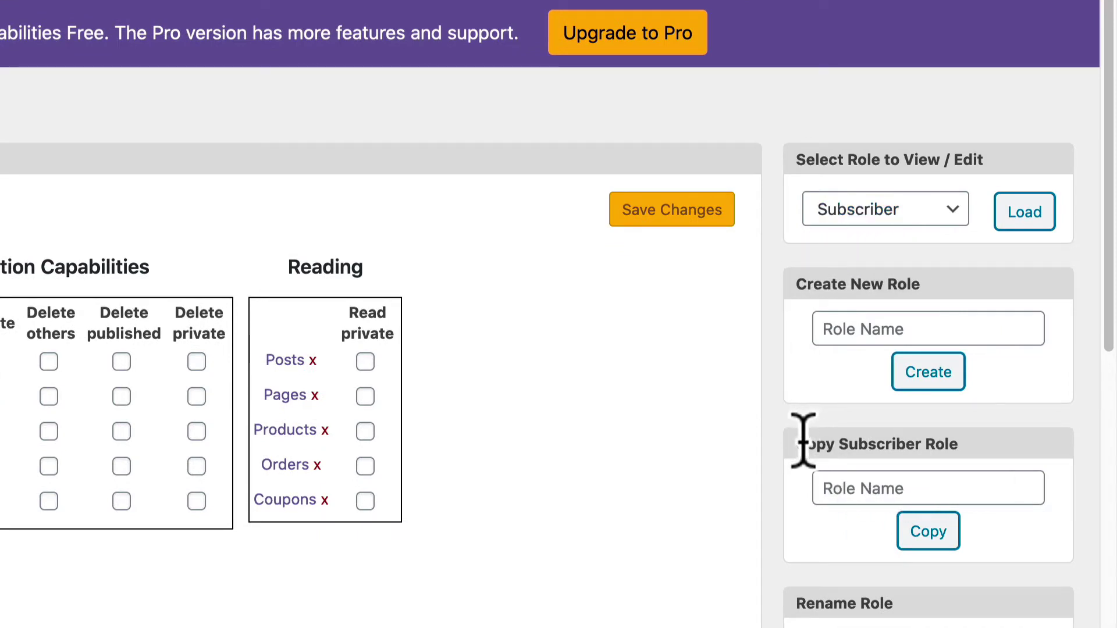
click(862, 488)
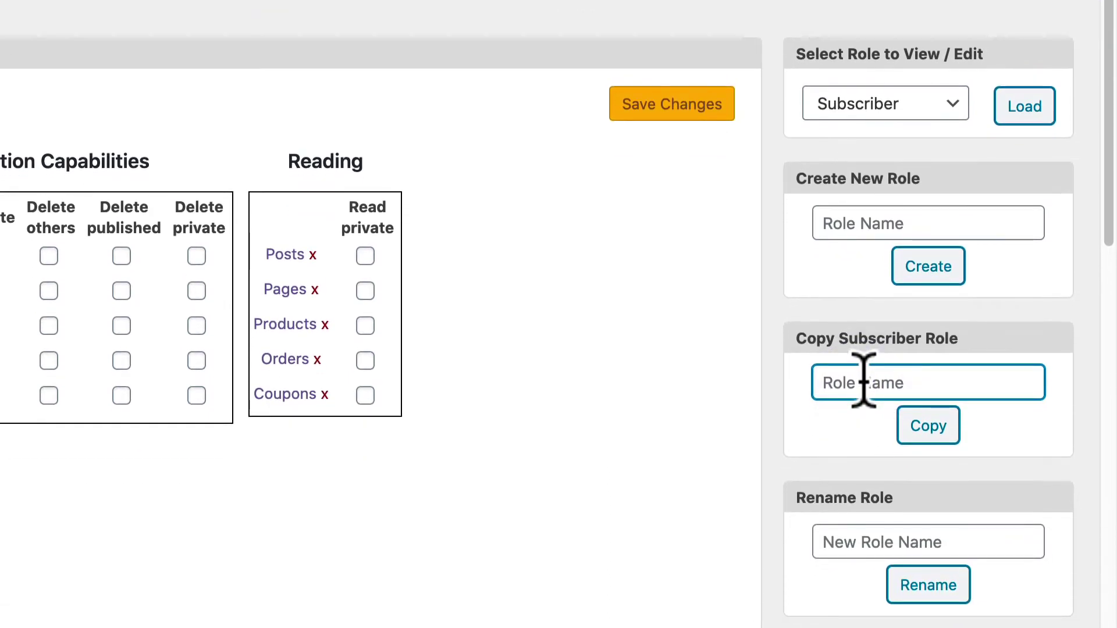
text(Rep)
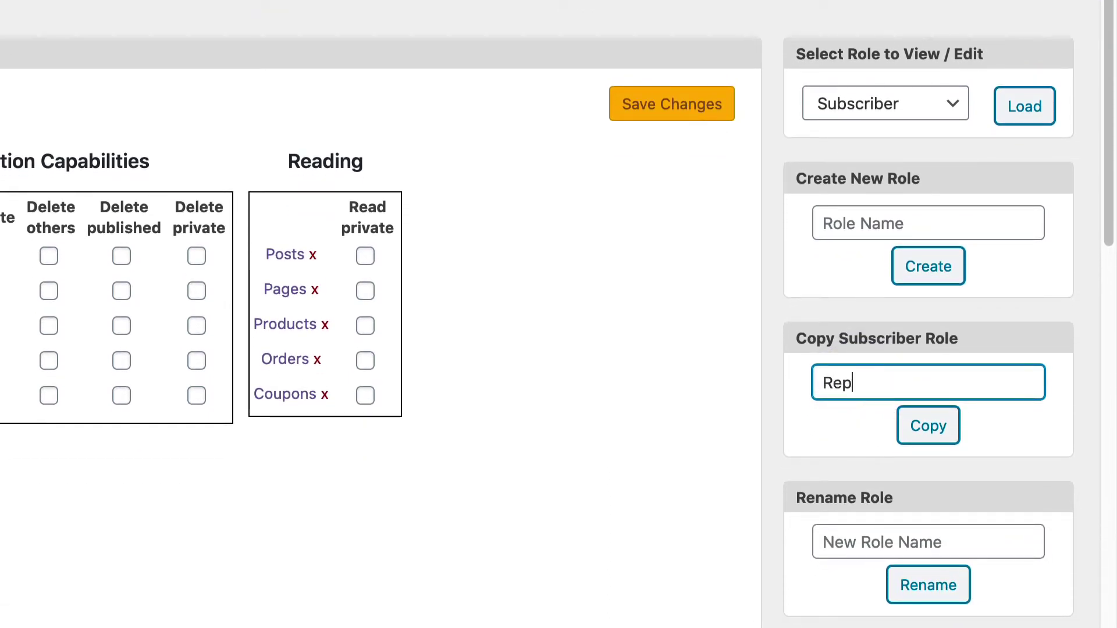
text(orts Manager)
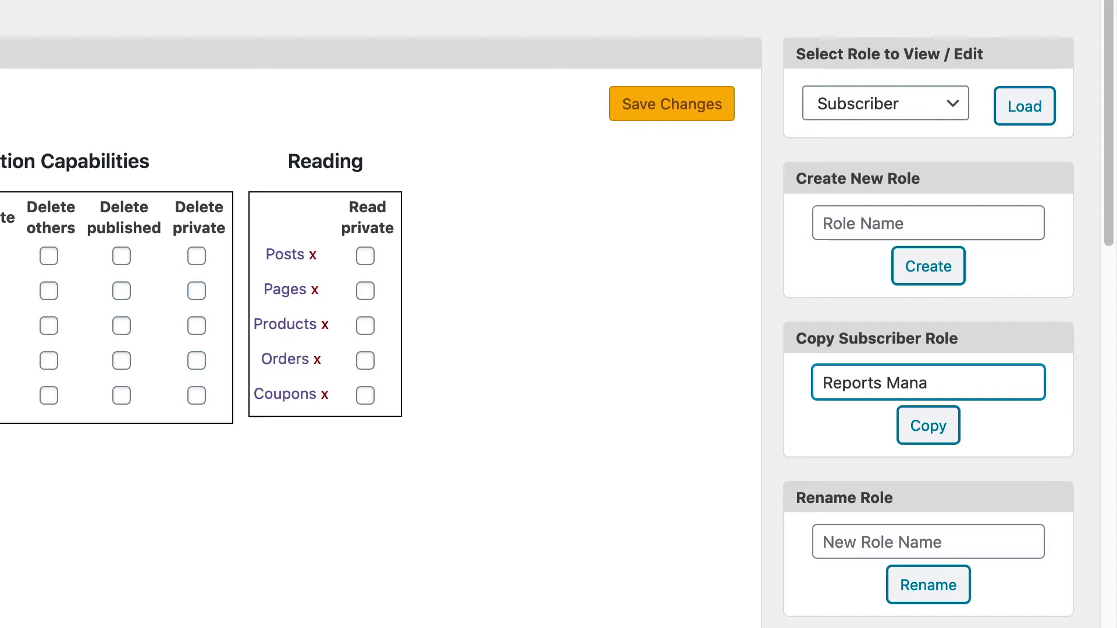
click(940, 420)
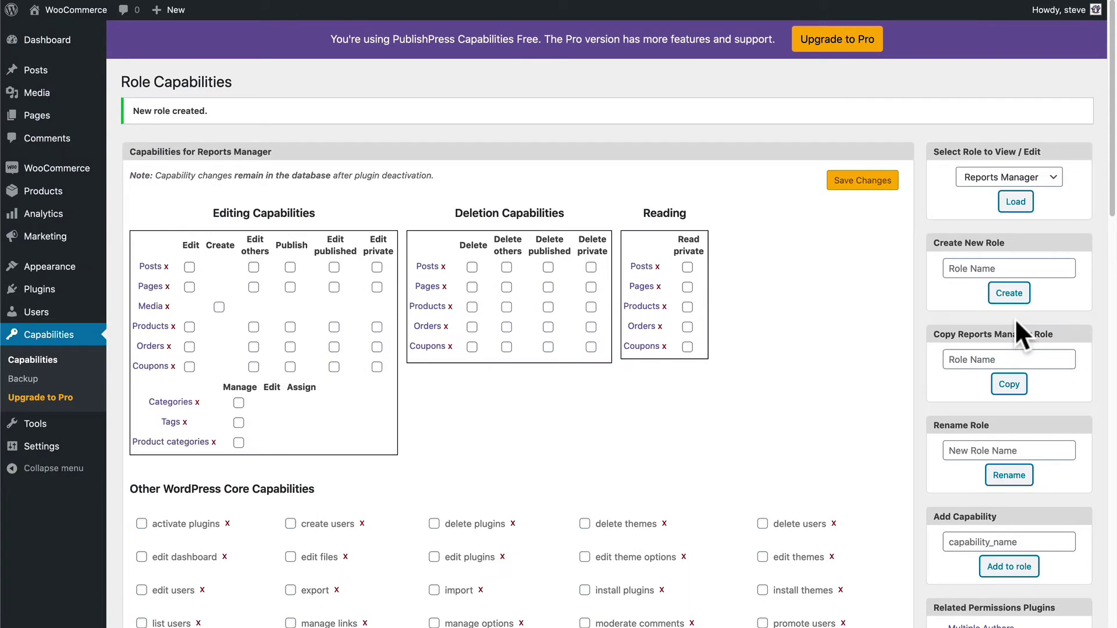
- Tick 'view woocommerce reports' under WooCommerce Capabilities for the Reports Manager role
scroll(789, 270, down, 3)
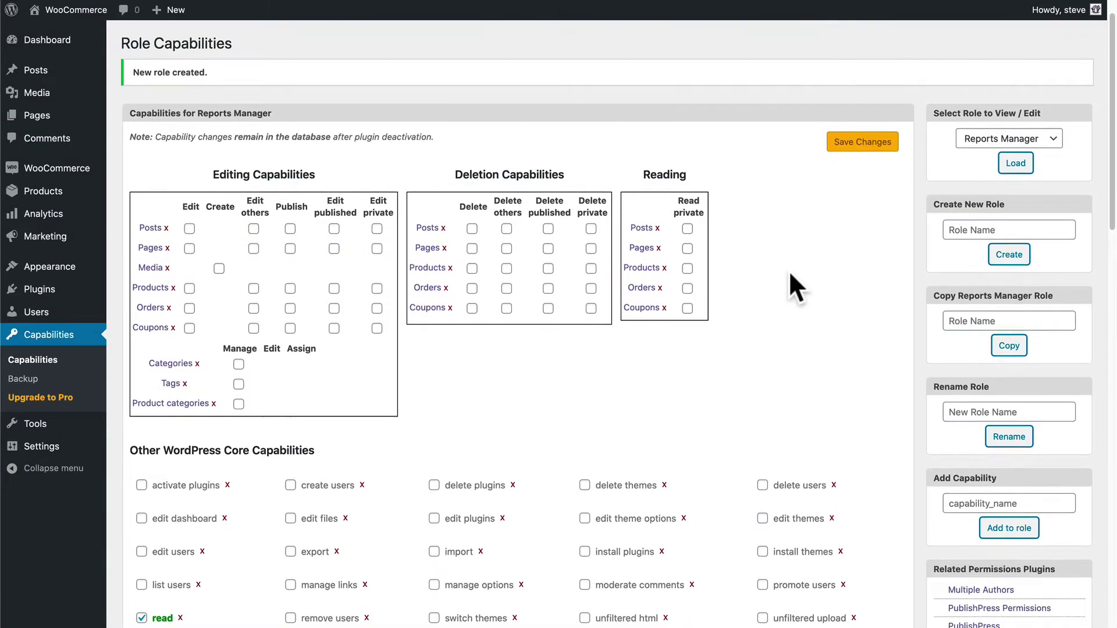
scroll(790, 274, down, 4)
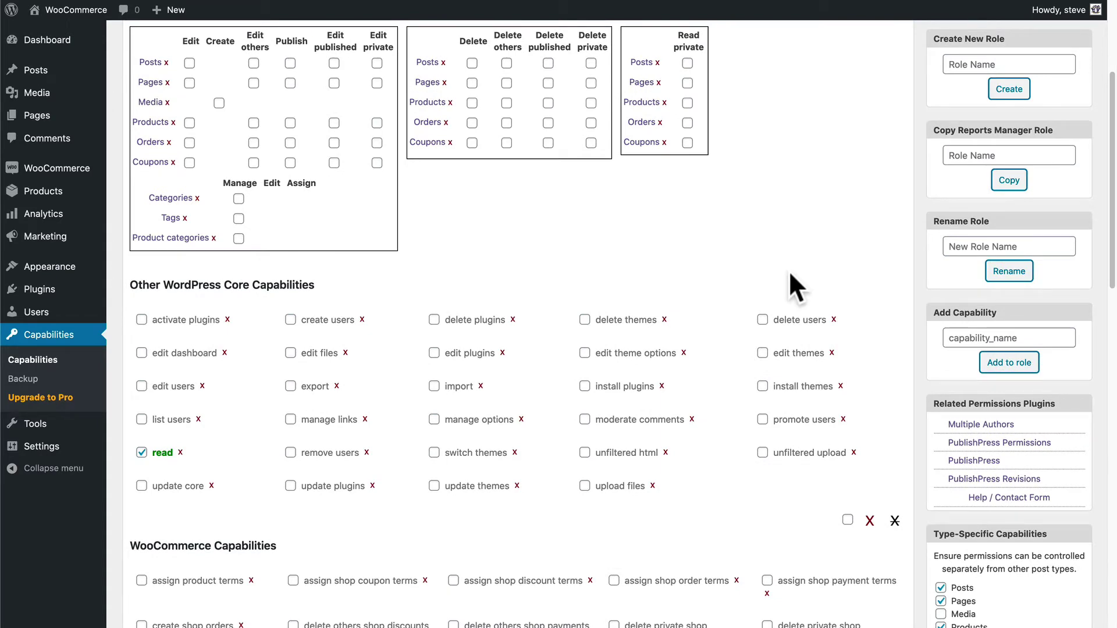
scroll(789, 271, down, 8)
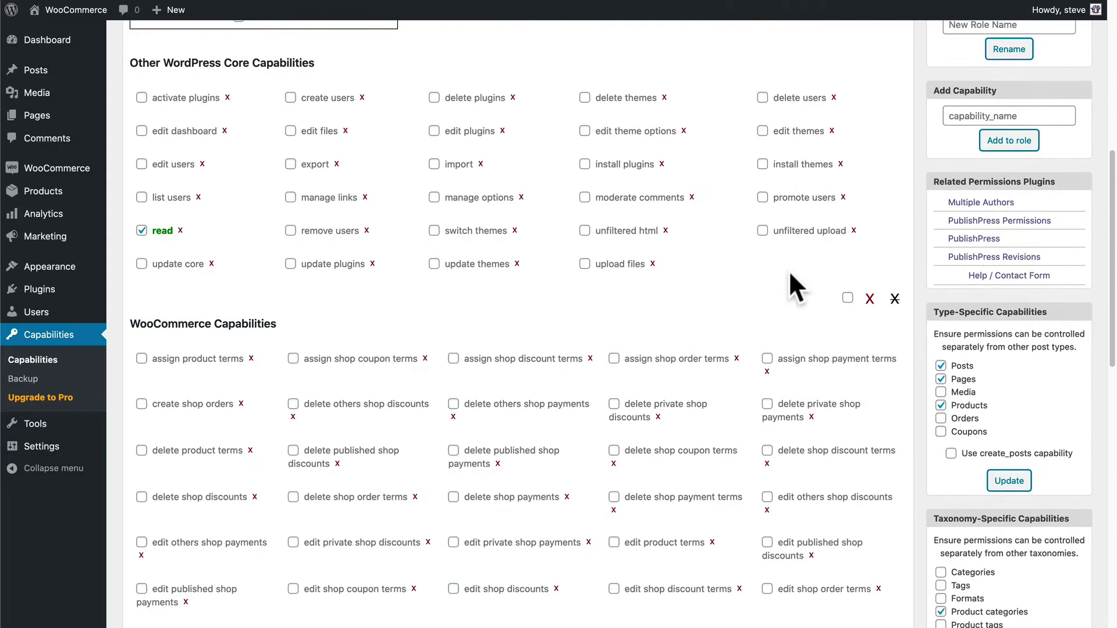
scroll(788, 270, down, 7)
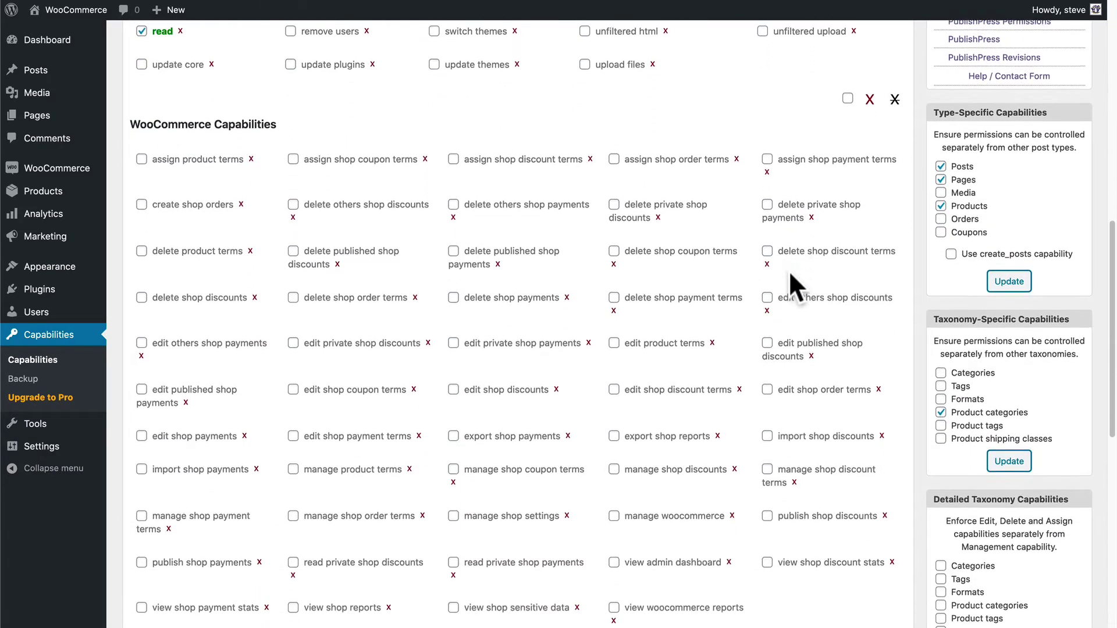
scroll(789, 270, down, 1)
scroll(790, 273, down, 1)
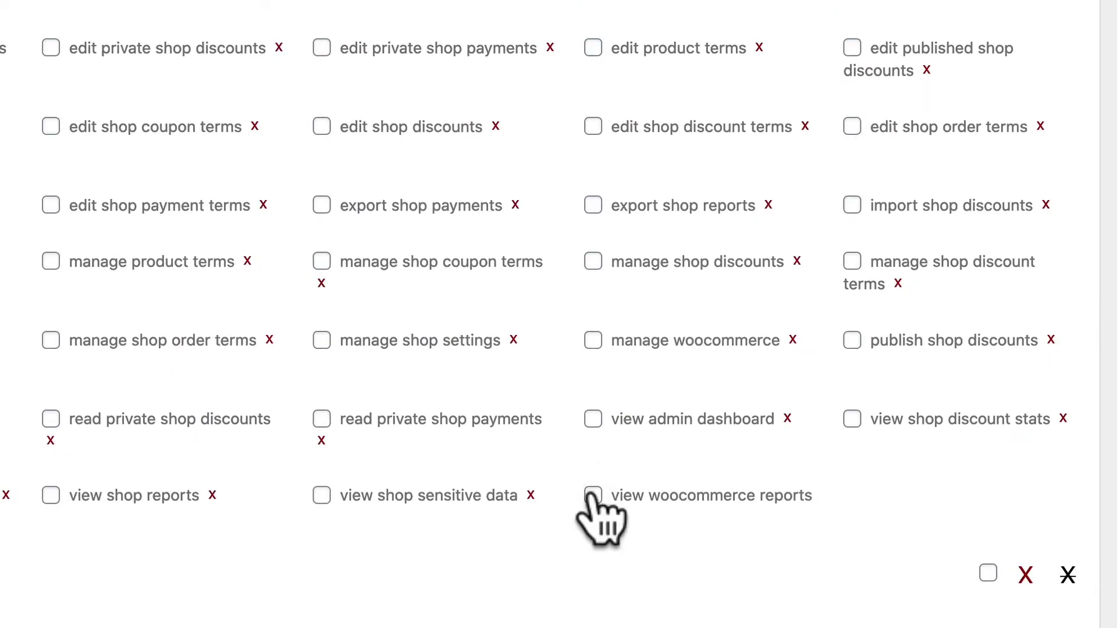
click(613, 564)
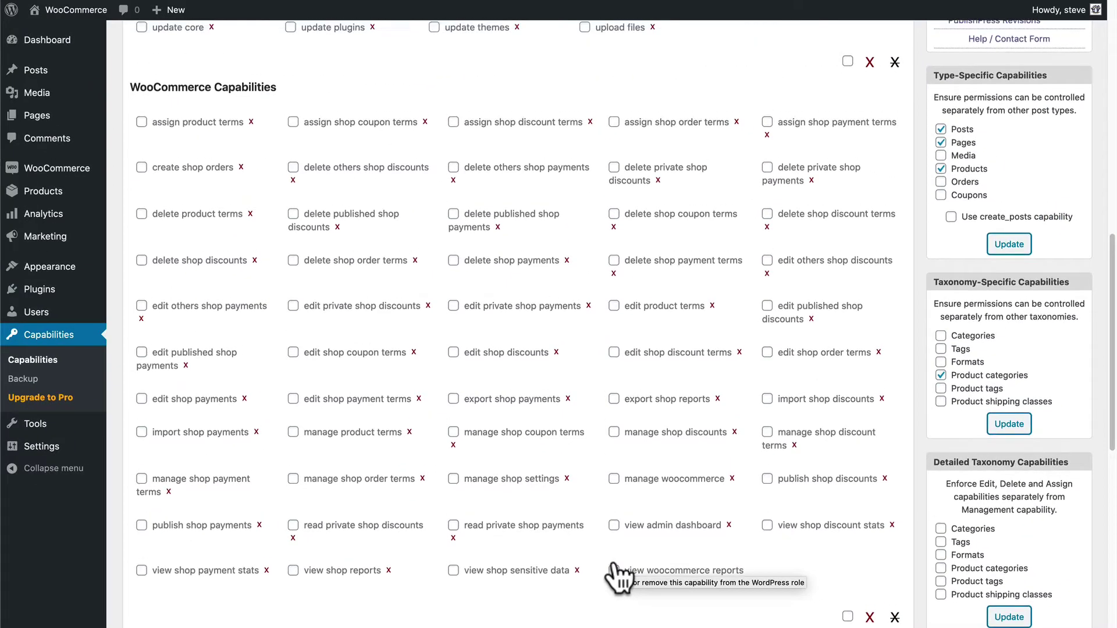
scroll(618, 576, up, 15)
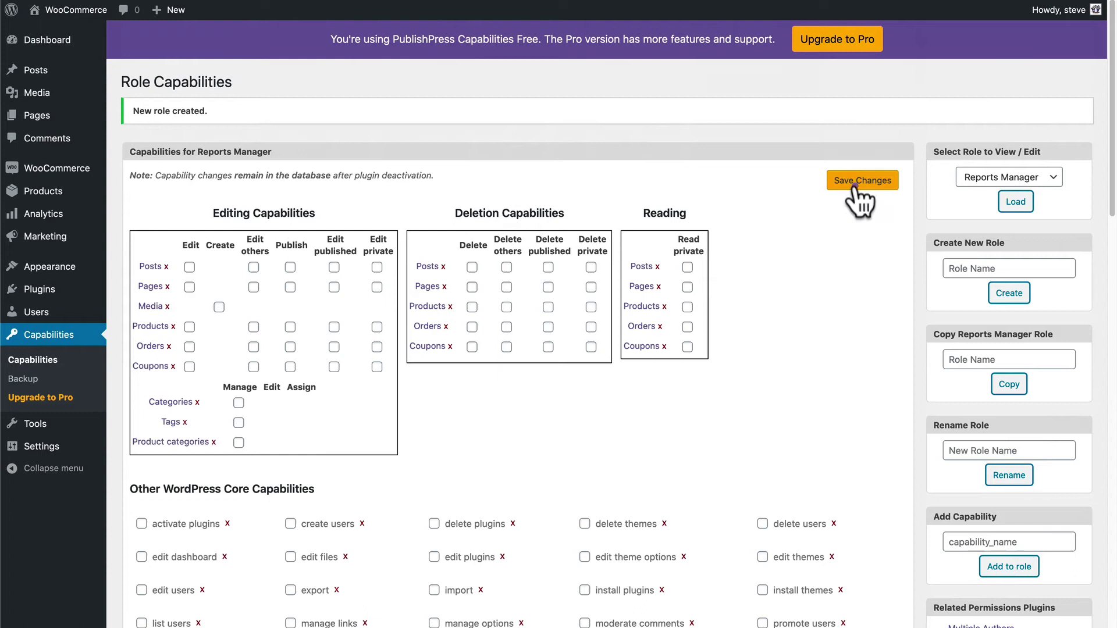
- Save the role changes, then add the custom capability 'view_admin_dashboard' to Reports Manager
click(854, 184)
scroll(856, 288, down, 3)
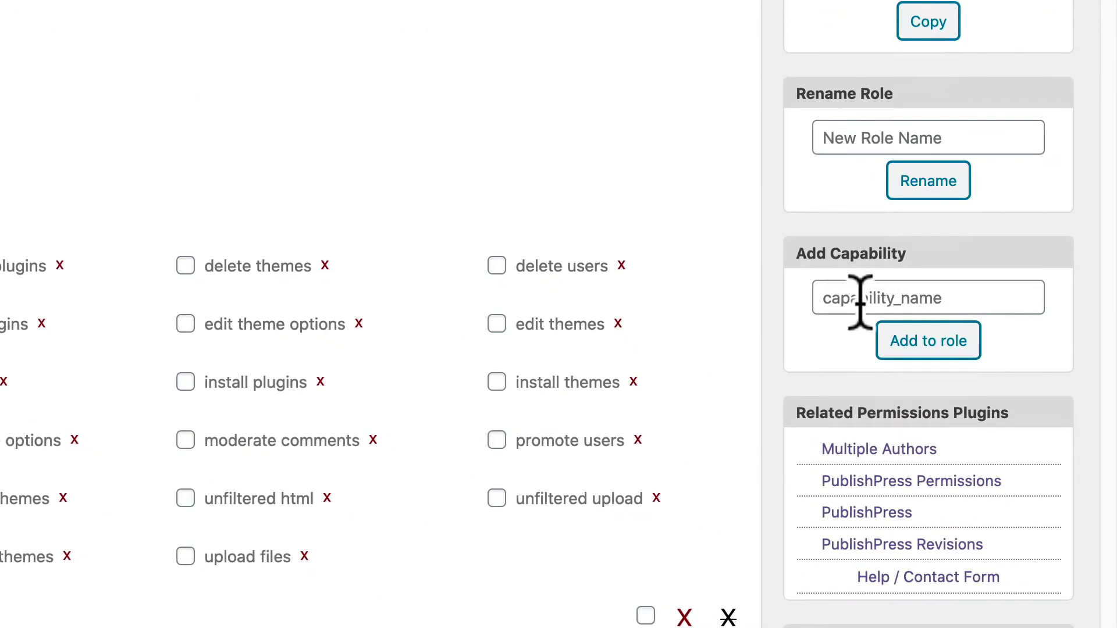
click(861, 301)
text(vi)
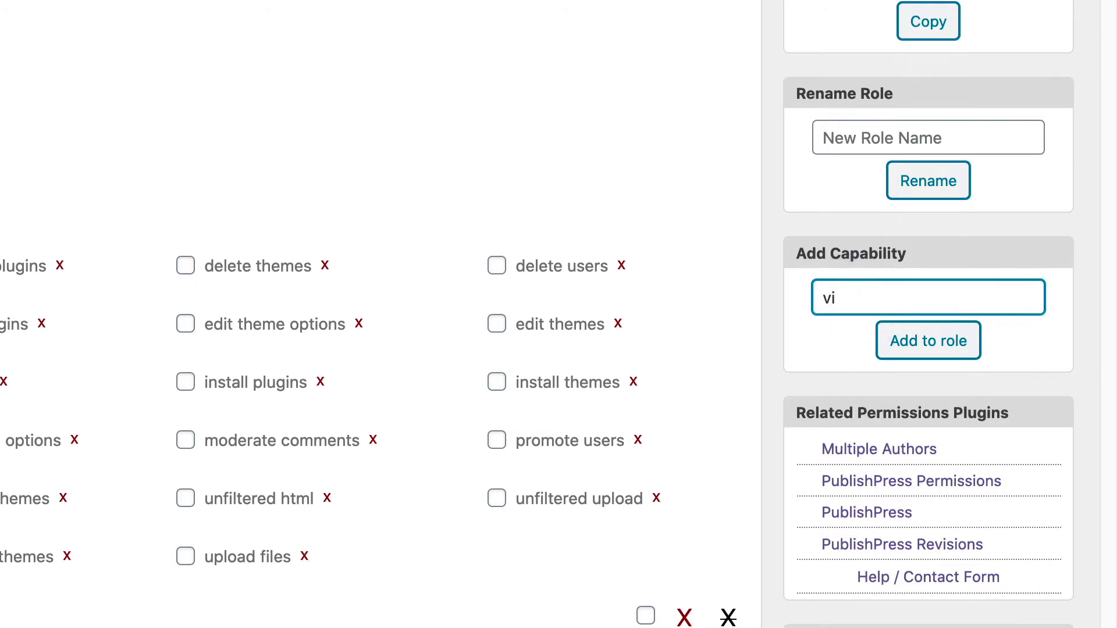
text(ew_admin_dash)
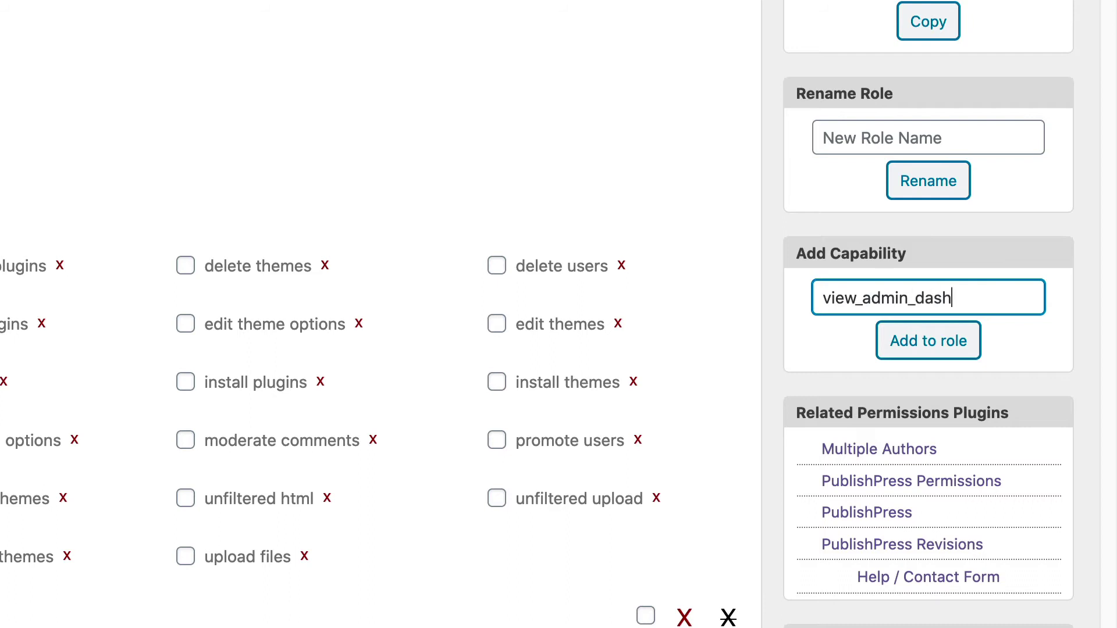
text(board)
click(930, 351)
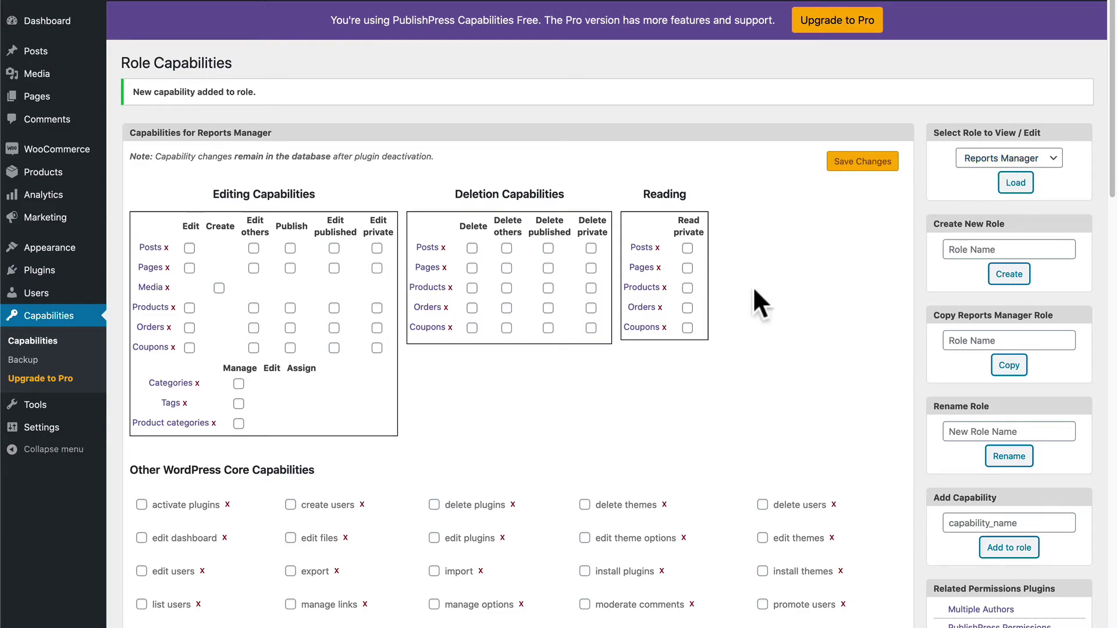
- Check that view admin dashboard and view woocommerce reports are both ticked, then save Reports Manager
scroll(695, 378, down, 6)
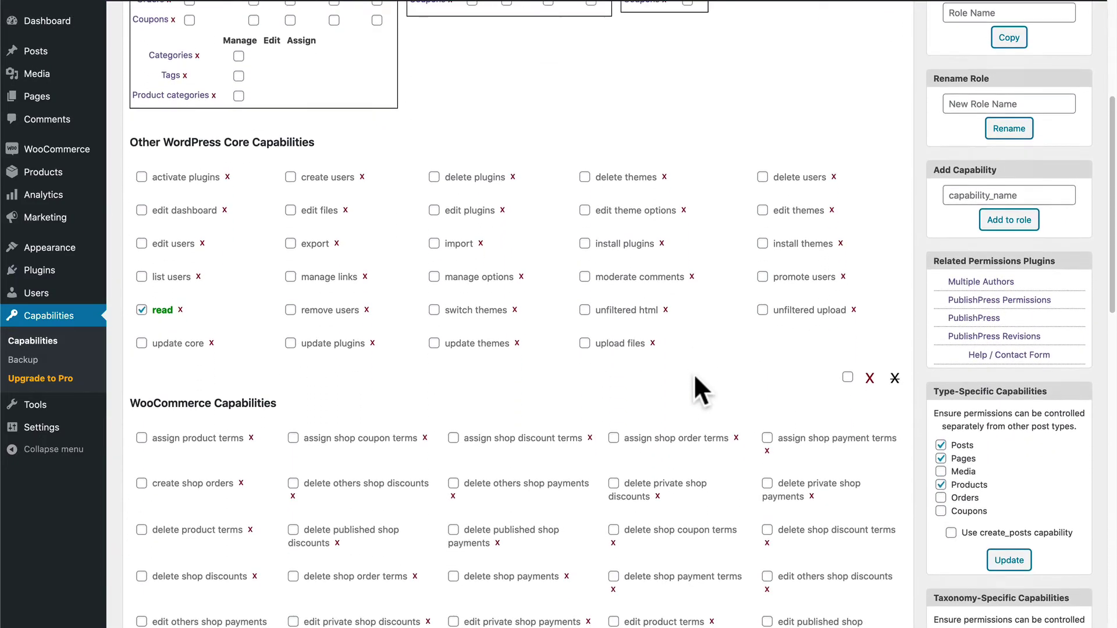
scroll(695, 377, down, 8)
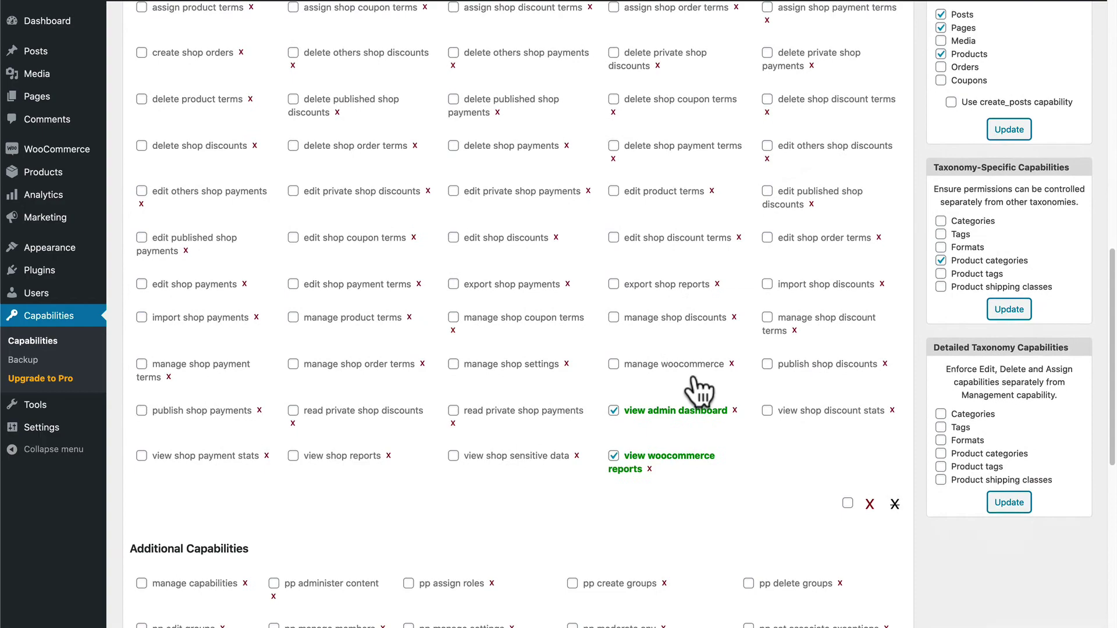
scroll(701, 392, down, 1)
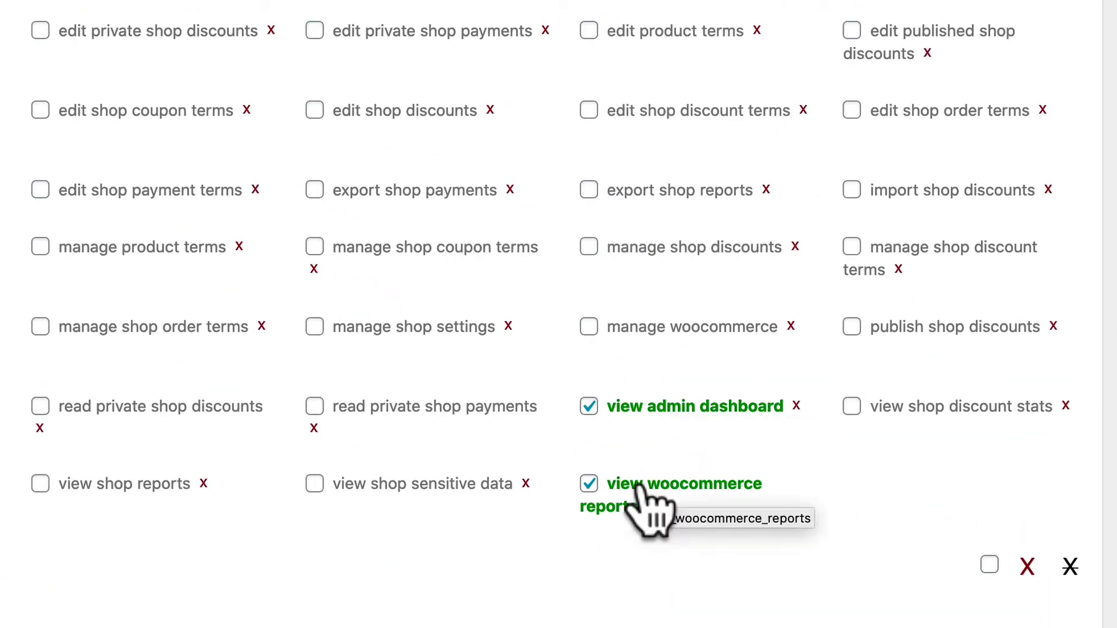
scroll(628, 590, down, 12)
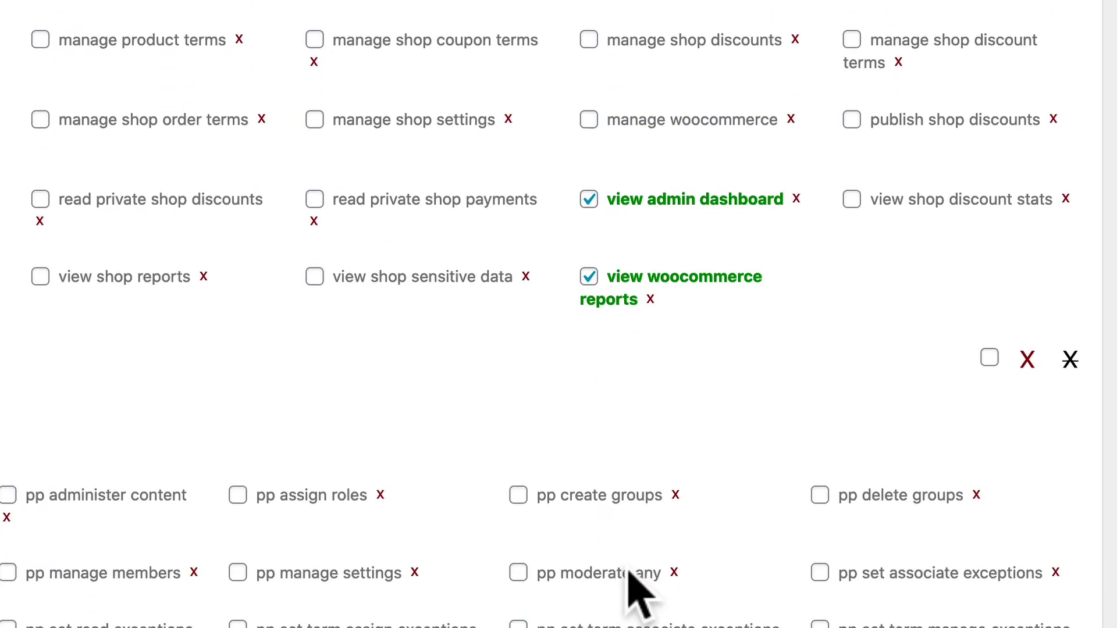
click(95, 529)
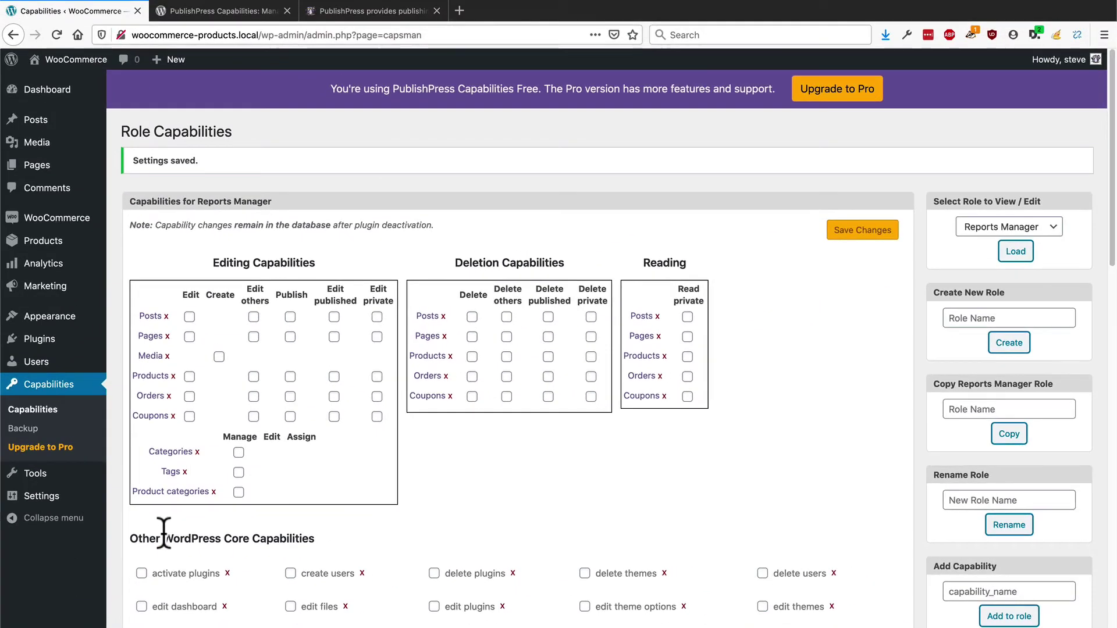
- Change the customer user's role from Customer to Reports Manager and update the profile
mouse_move(44, 365)
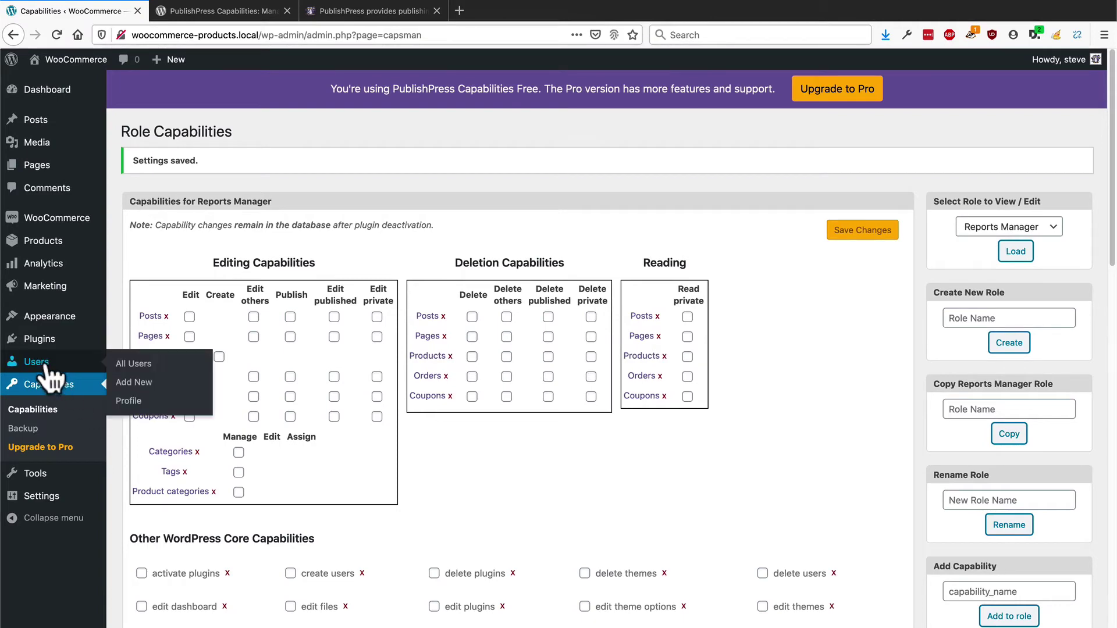
click(45, 364)
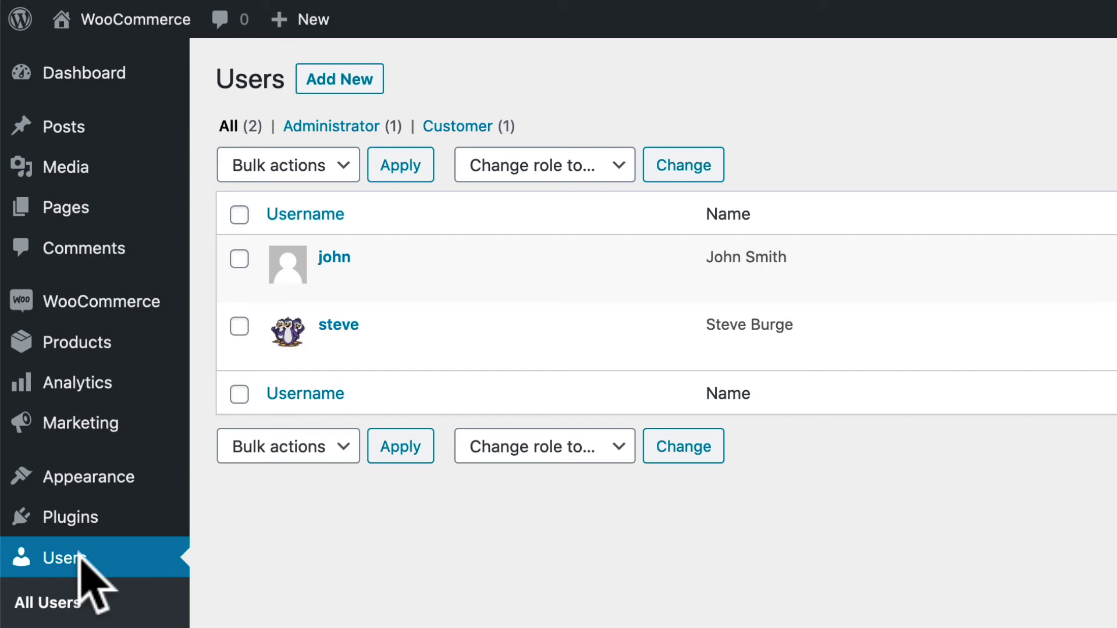
mouse_move(399, 274)
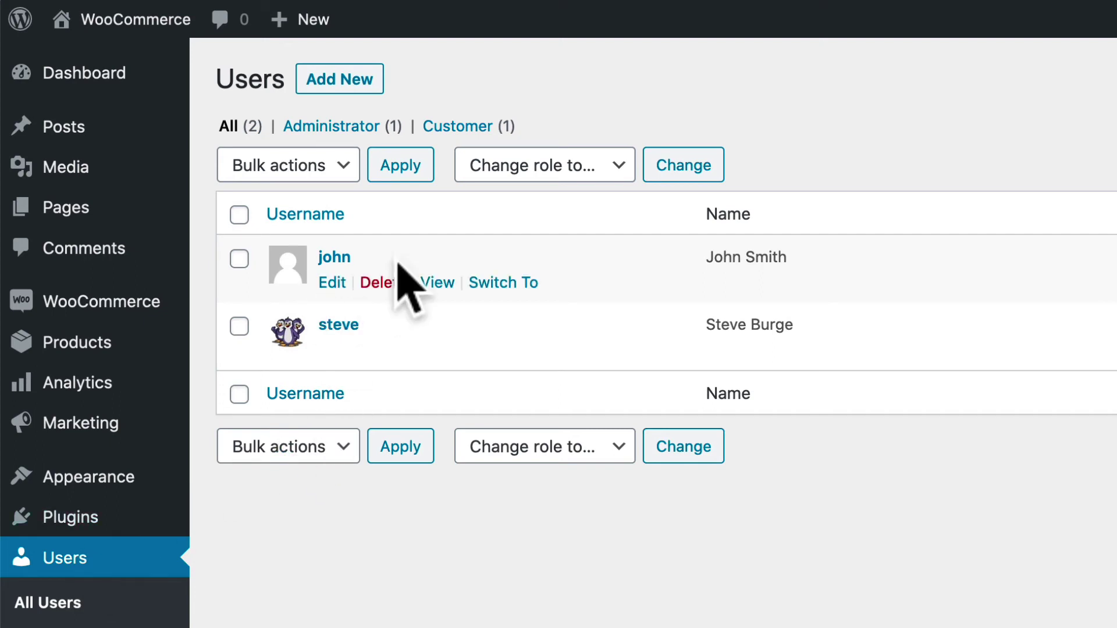
click(324, 282)
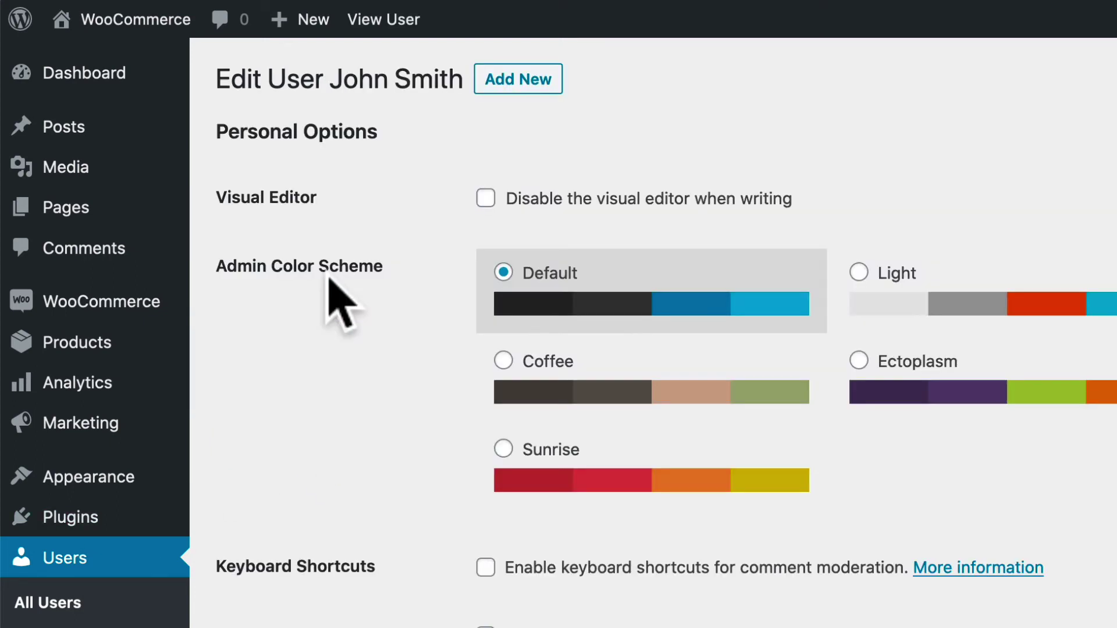
scroll(336, 299, down, 10)
click(526, 390)
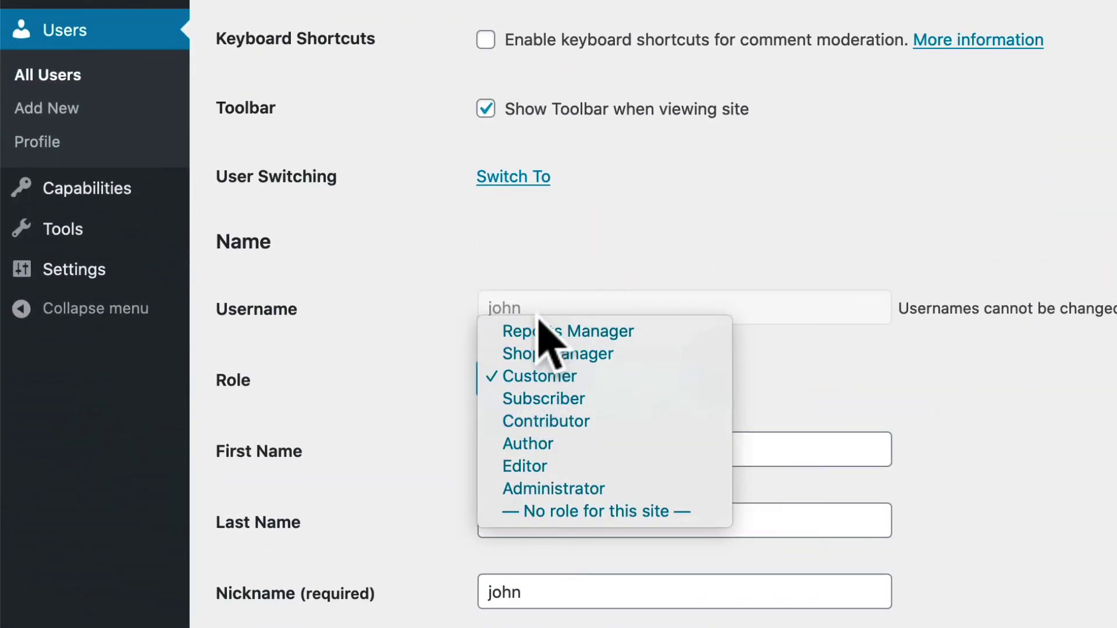
scroll(430, 419, down, 20)
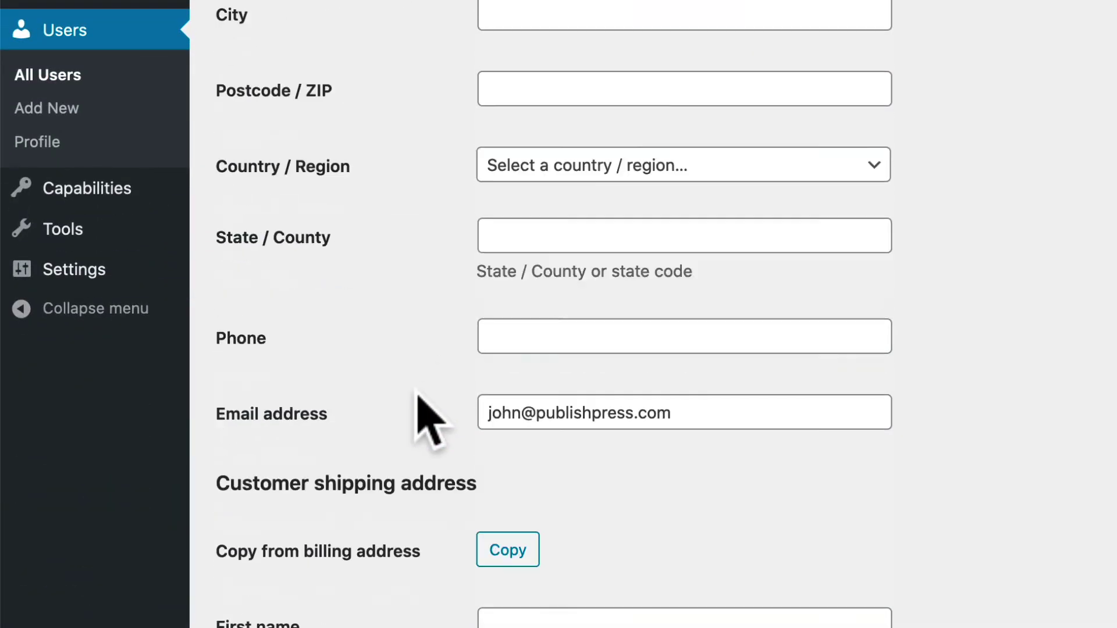
click(311, 512)
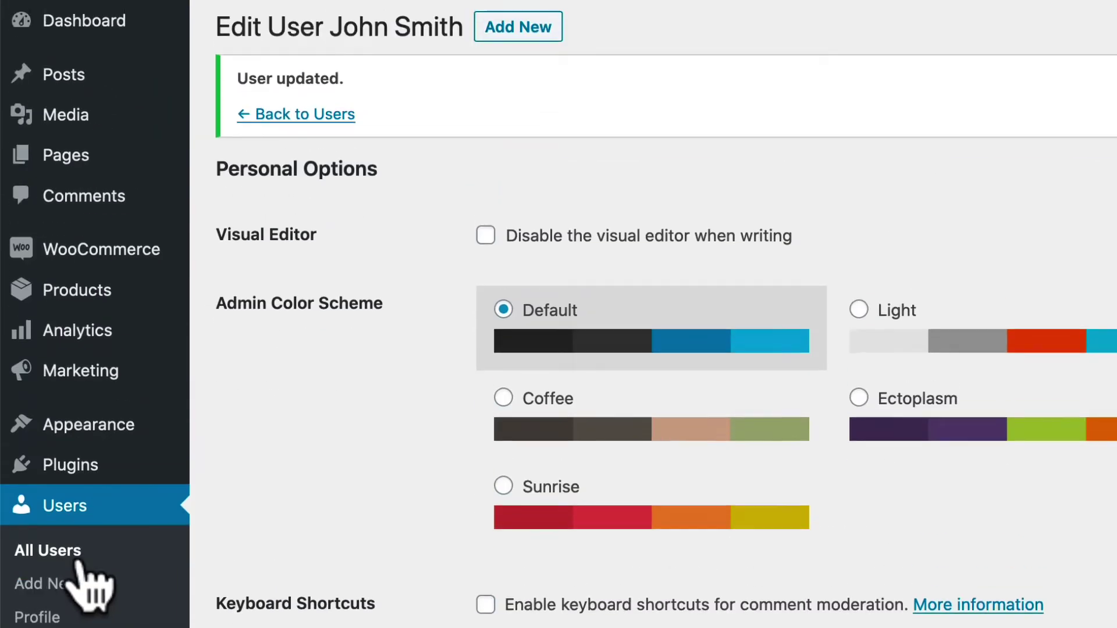
- Switch to the Reports Manager user and view the trimmed dashboard showing £24.00 net sales
click(75, 555)
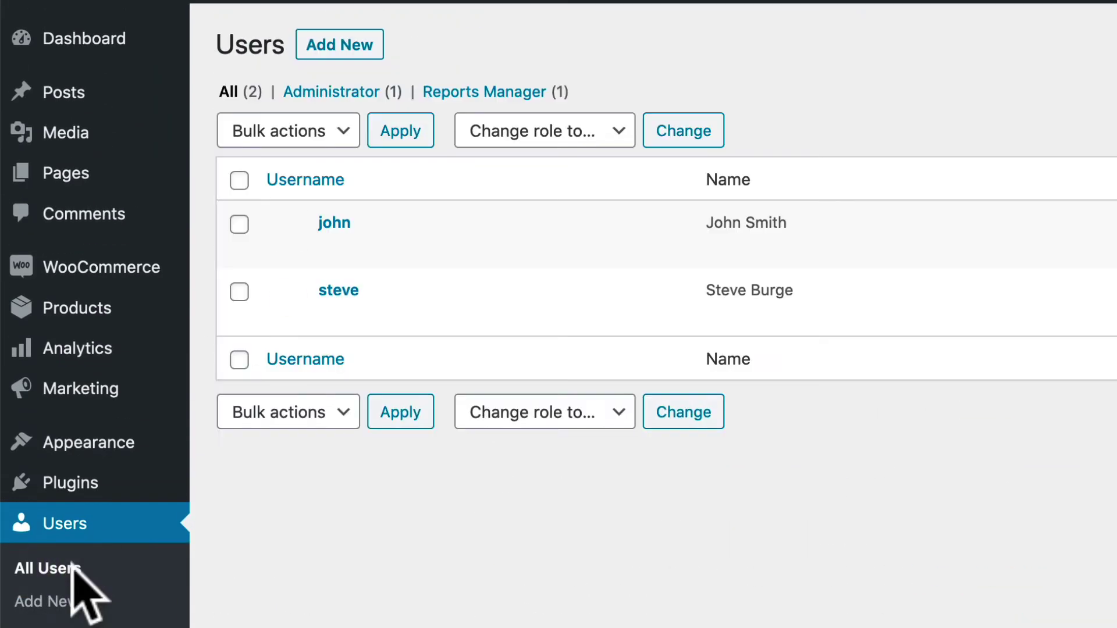
mouse_move(449, 244)
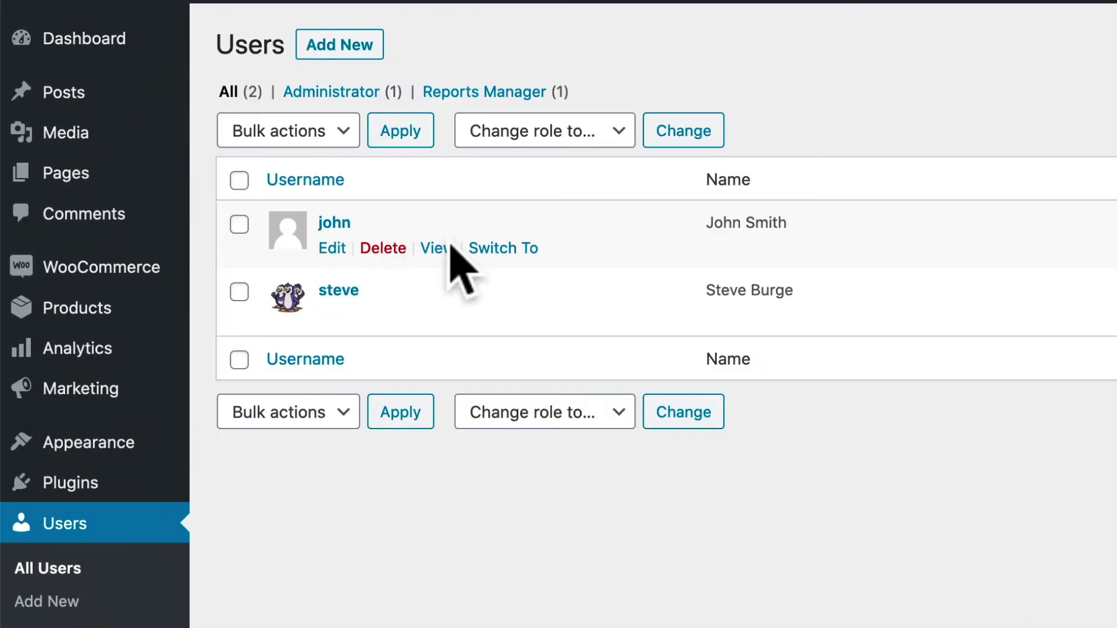
click(499, 249)
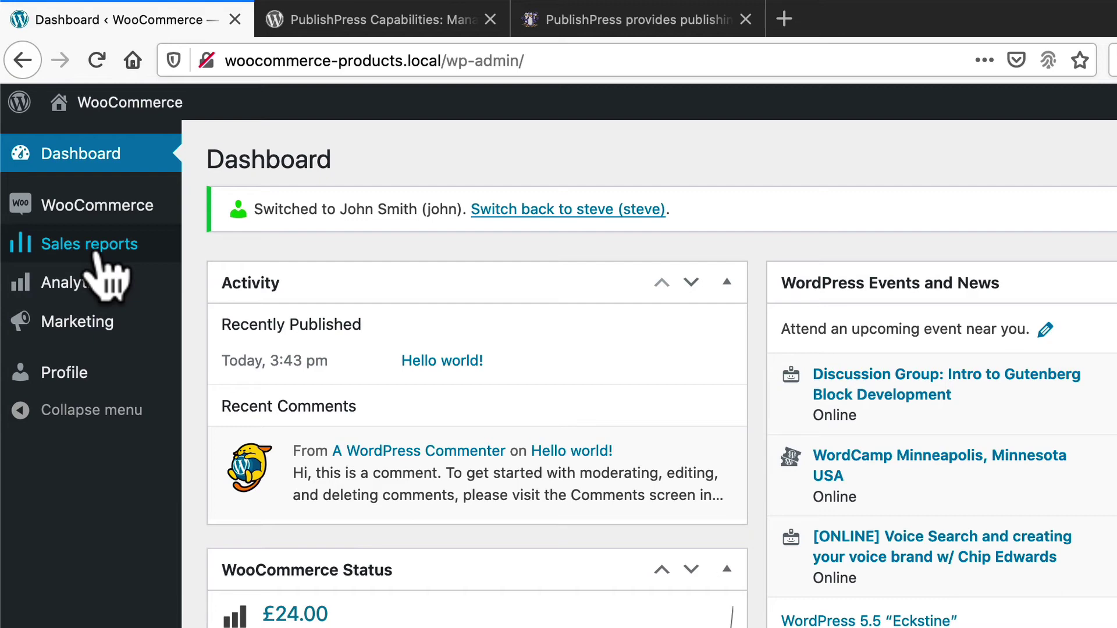
mouse_move(100, 218)
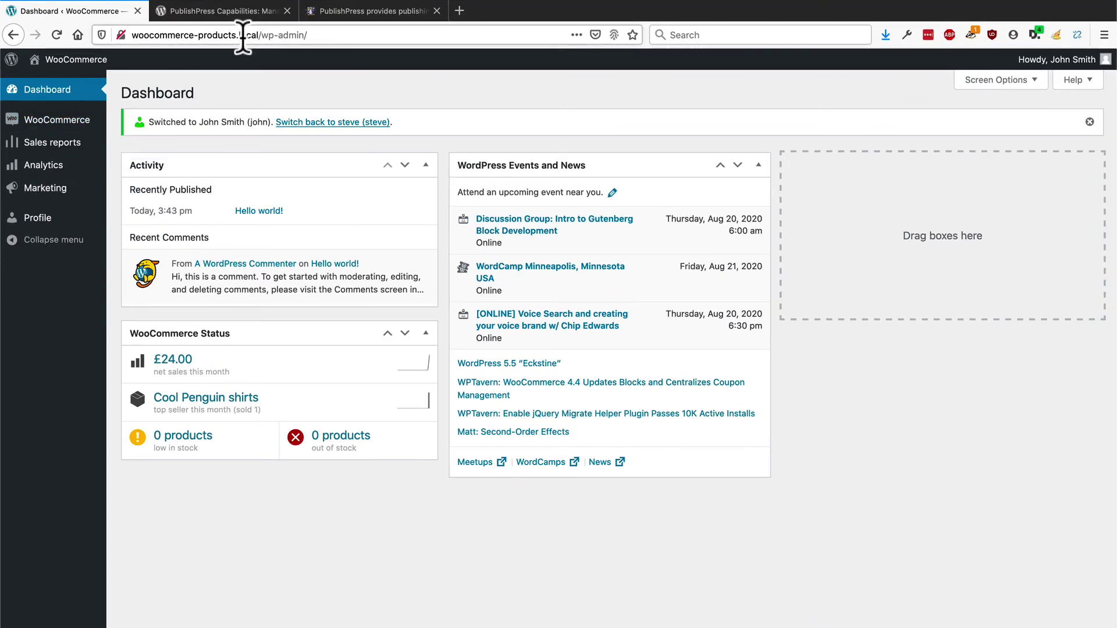
click(239, 14)
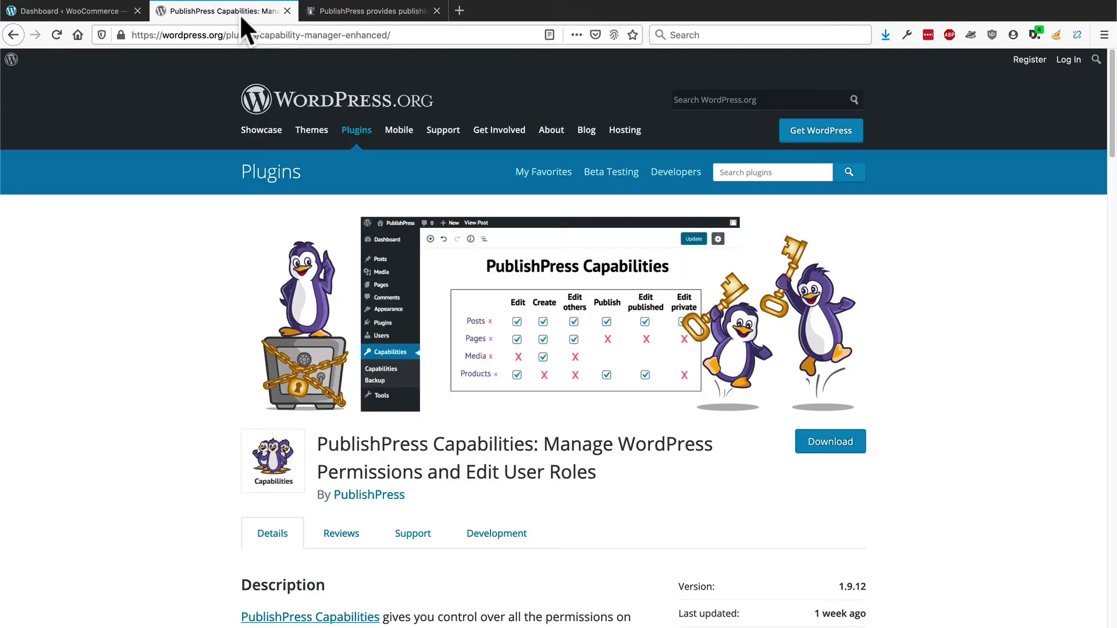
click(79, 13)
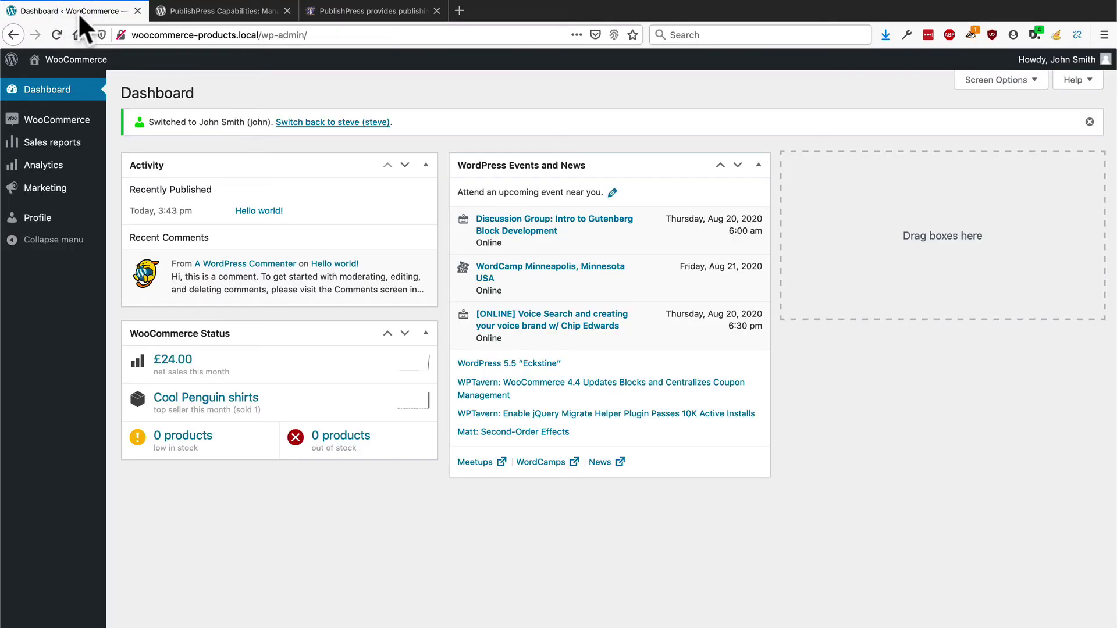
- Show the PublishPress home page about professional WordPress publishing plugins in the third tab
click(357, 9)
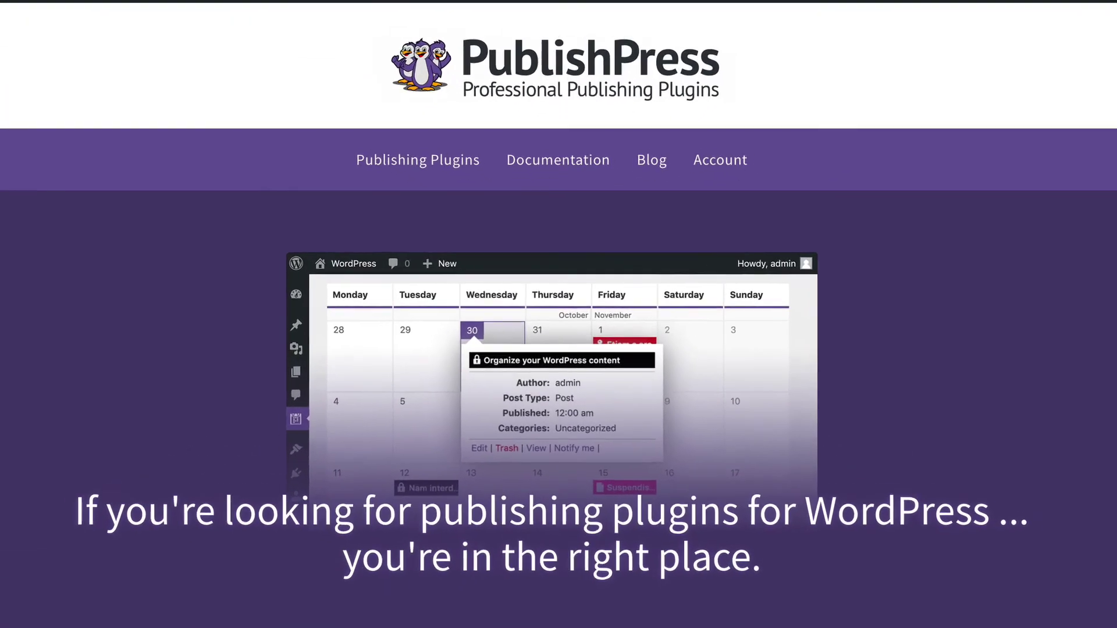